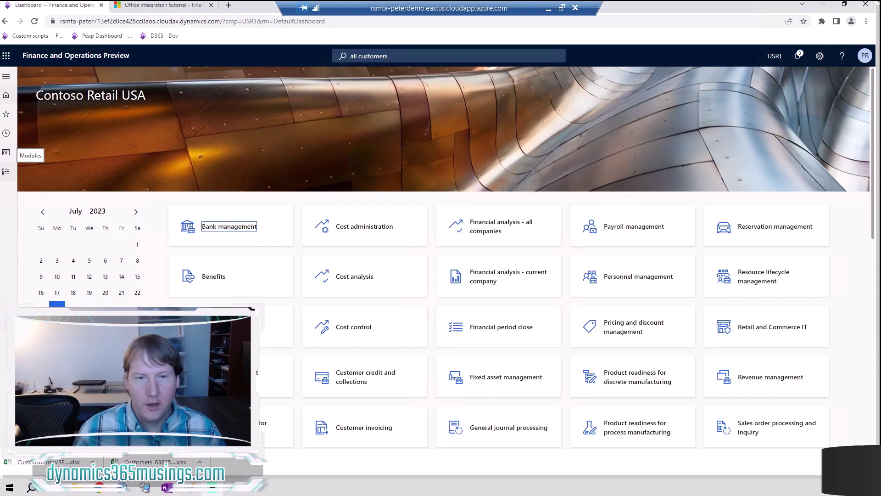
Open the All customers list from the Customers section of the Accounts receivable module.
left_click(411, 57)
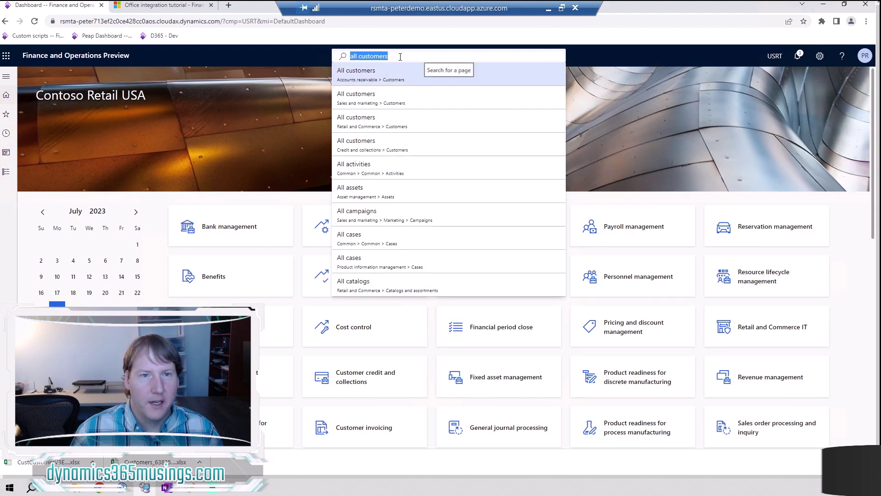
left_click(7, 178)
left_click(7, 174)
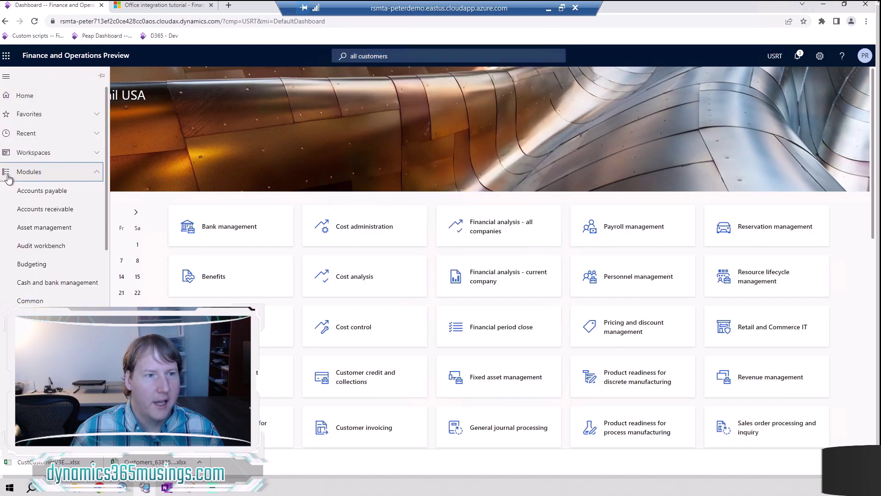
left_click(45, 210)
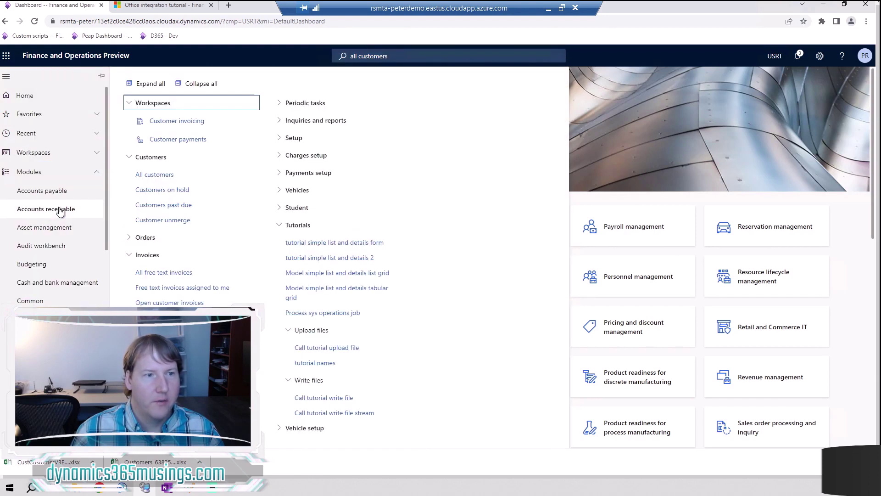
left_click(149, 178)
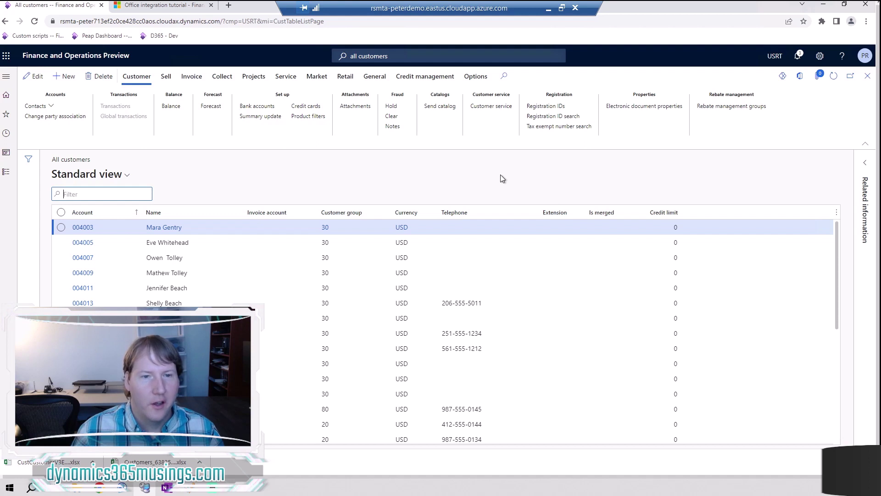
Review the customer list and export the Customers grid to Excel as a downloaded file.
scroll(379, 354, "down", 10)
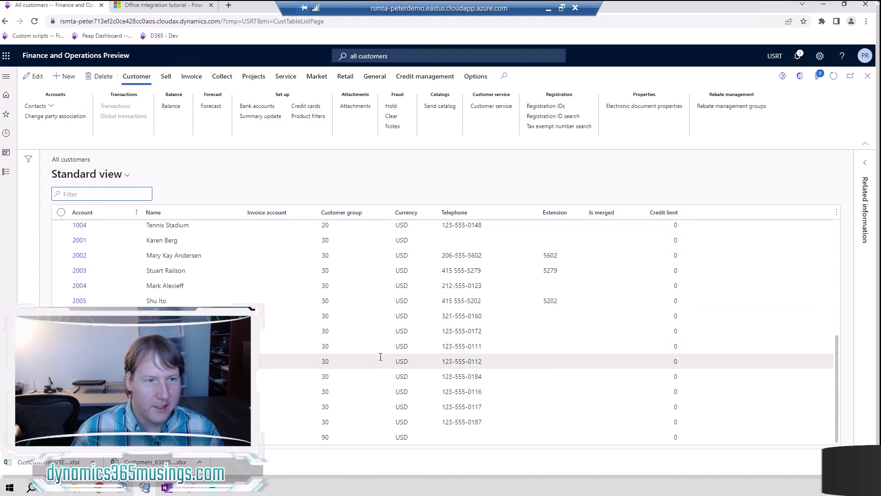
scroll(380, 367, "up", 10)
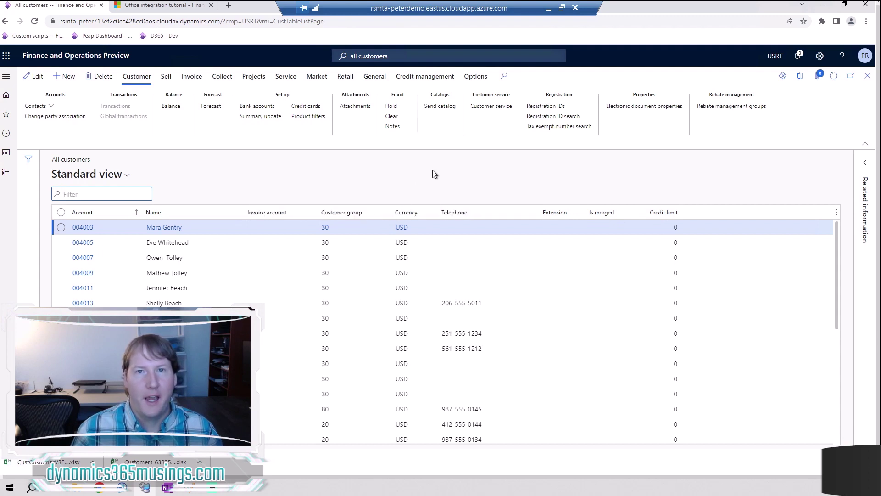
left_click(799, 81)
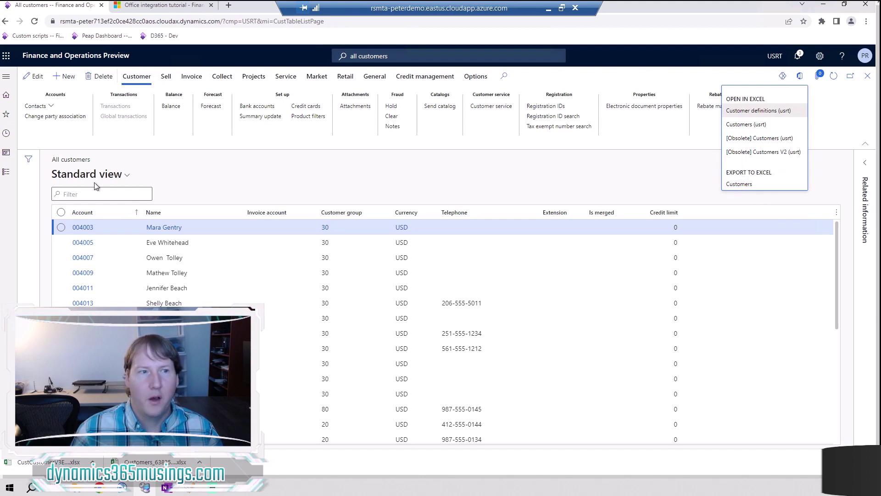
left_click(746, 185)
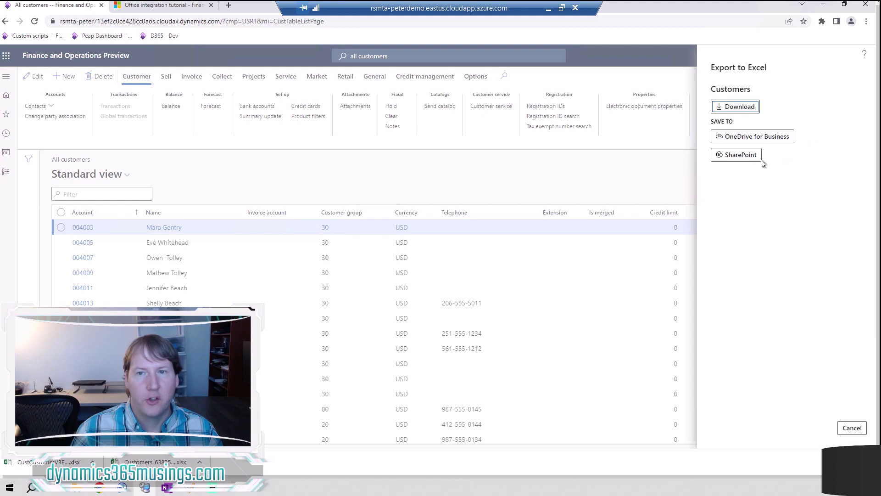
left_click(748, 111)
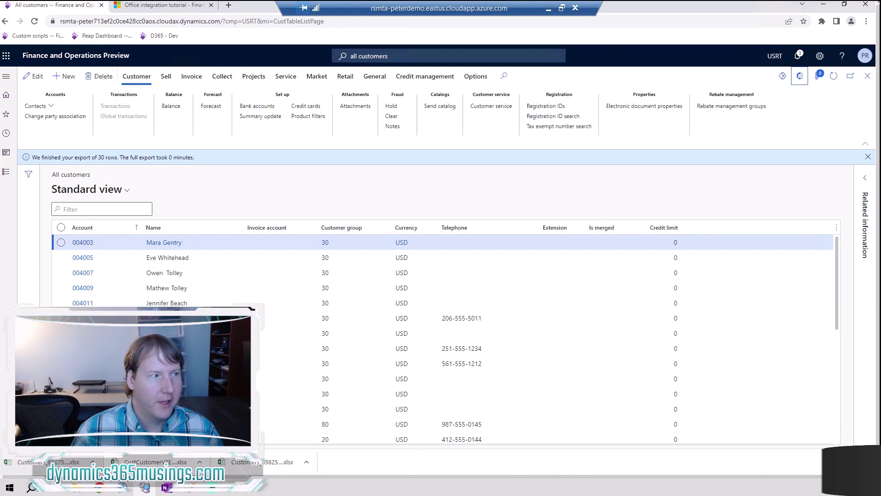
Open the downloaded Customers workbook in Excel and enable editing.
left_click_drag(633, 6, 764, 42)
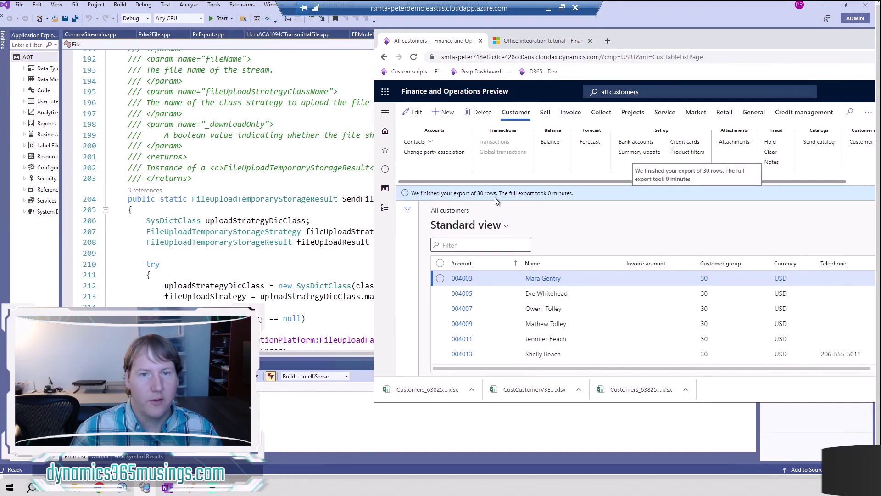
left_click_drag(845, 36, 618, 39)
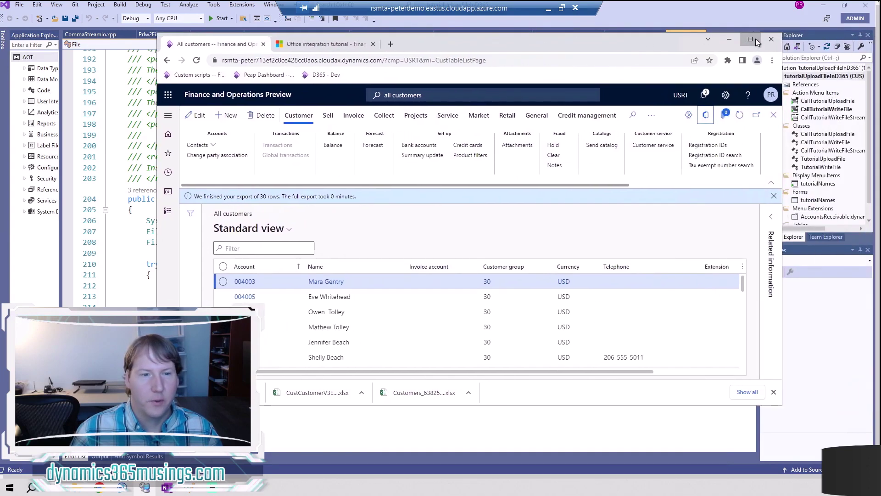
double_click(752, 39)
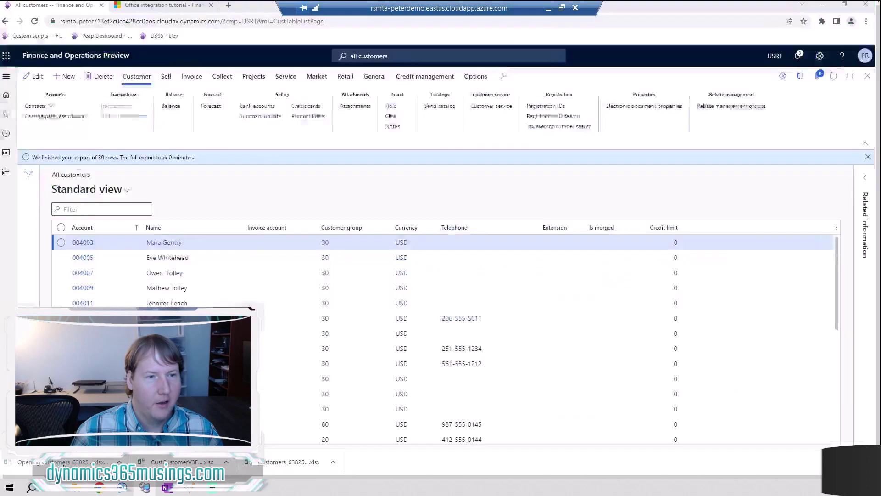
left_click(66, 463)
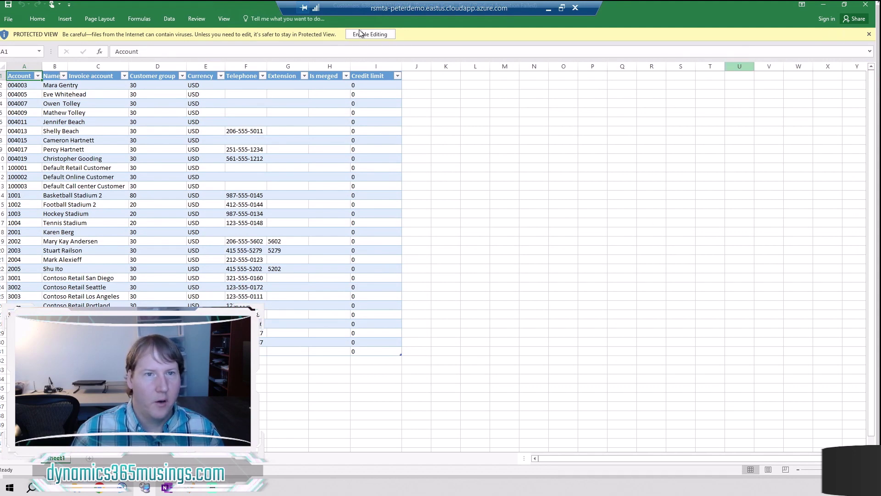
left_click(381, 35)
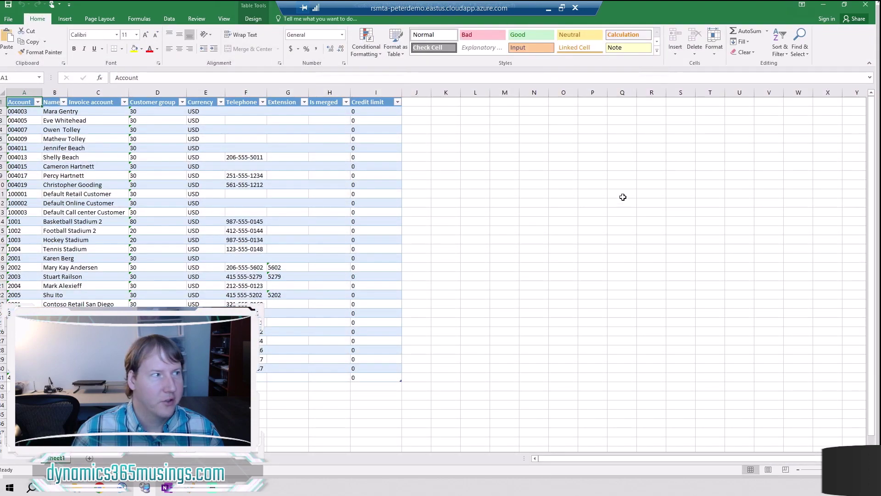
Arrange the workbook window over the customer list, tall enough for all exported rows, and examine the Customer group values.
double_click(149, 6)
left_click_drag(690, 31, 718, 33)
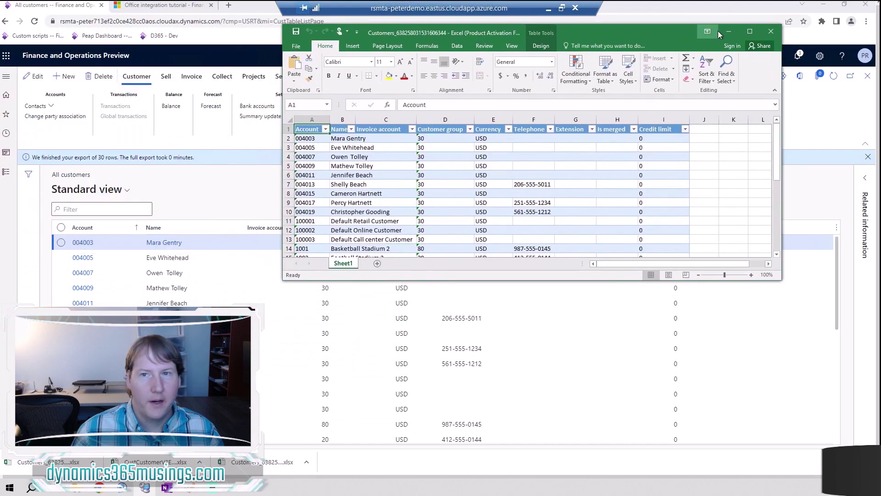
left_click_drag(756, 281, 757, 464)
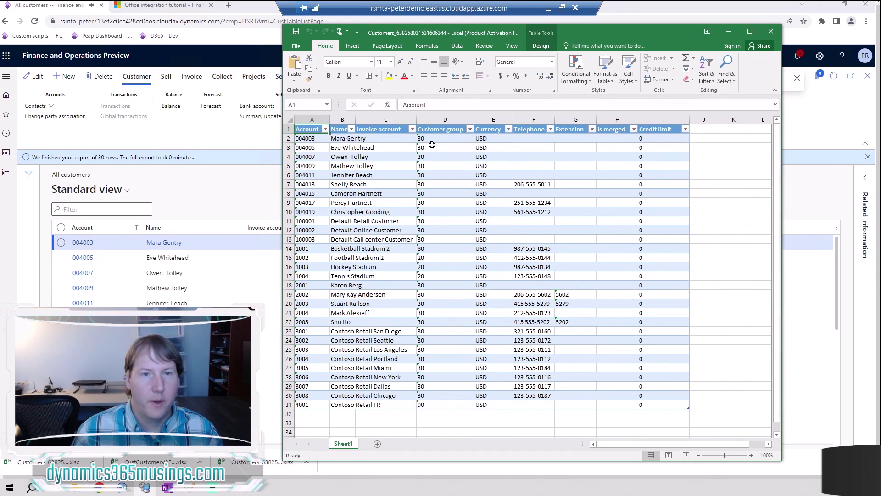
left_click_drag(432, 153, 438, 234)
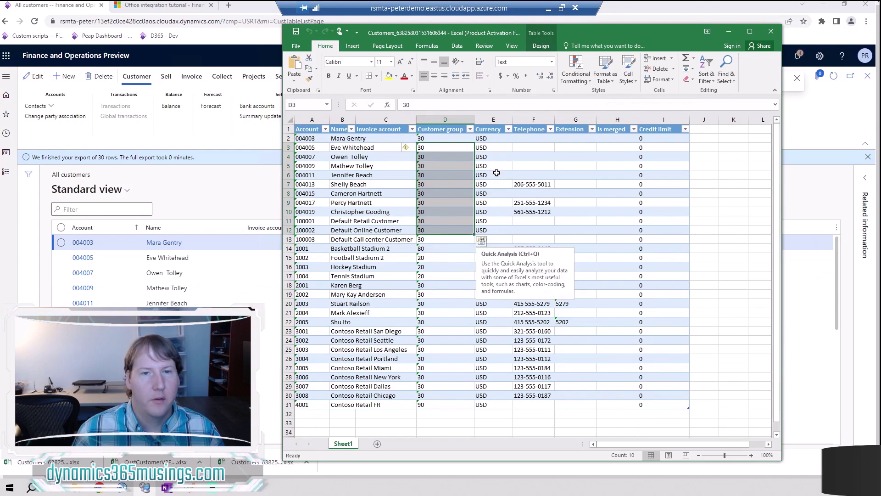
left_click_drag(440, 331, 444, 406)
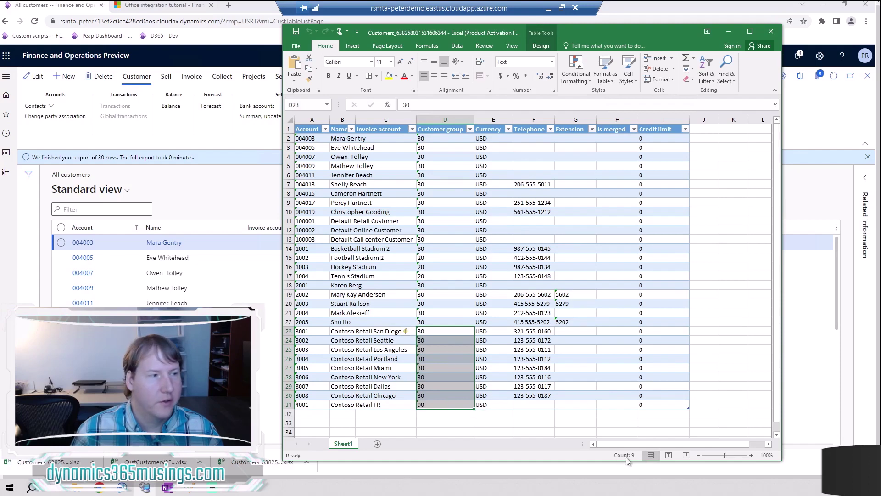
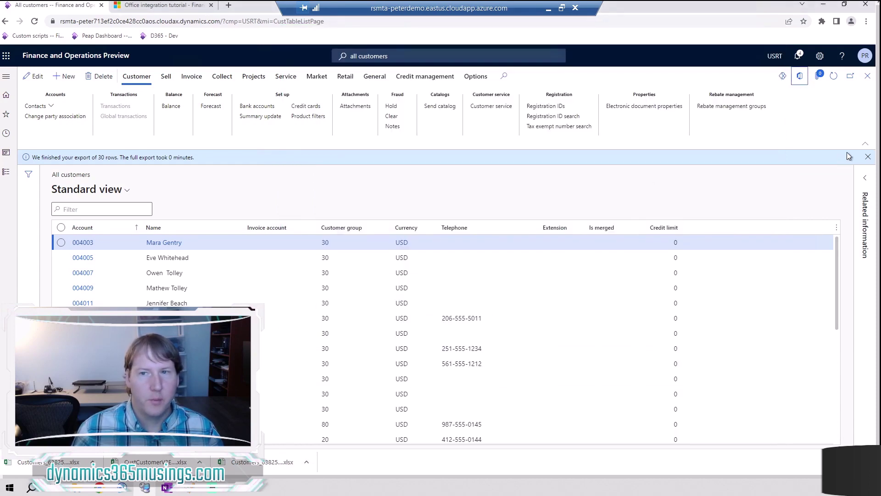
Dismiss the export notification and hide the Extension column in the All customers grid.
left_click(867, 157)
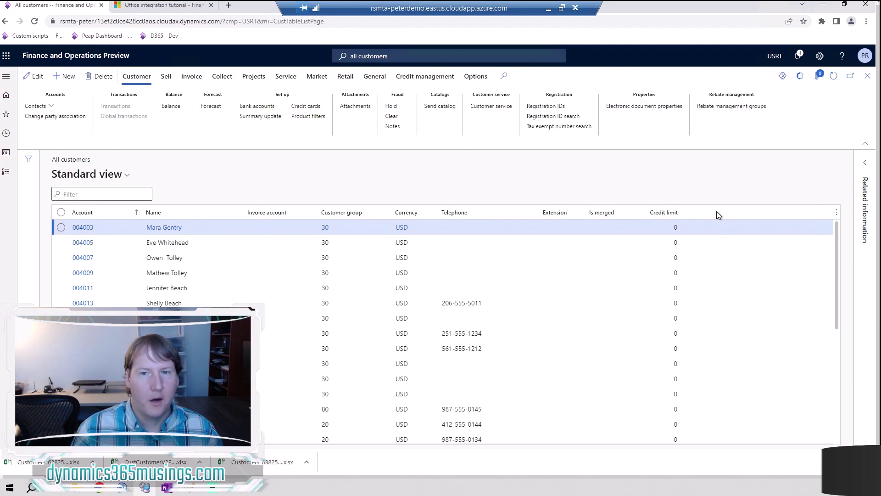
right_click(717, 213)
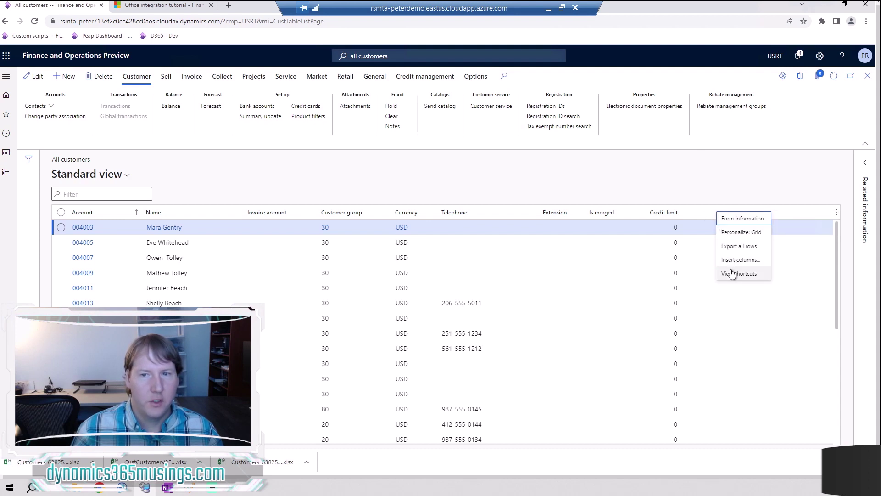
right_click(554, 214)
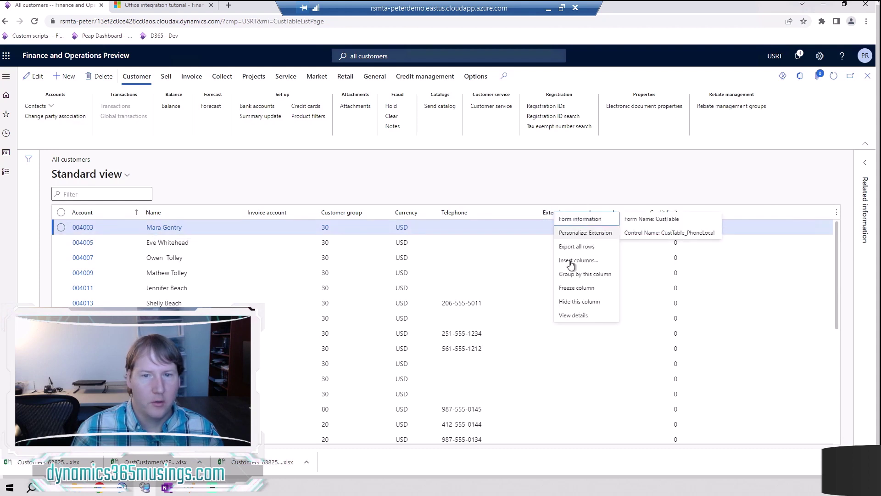
left_click(578, 303)
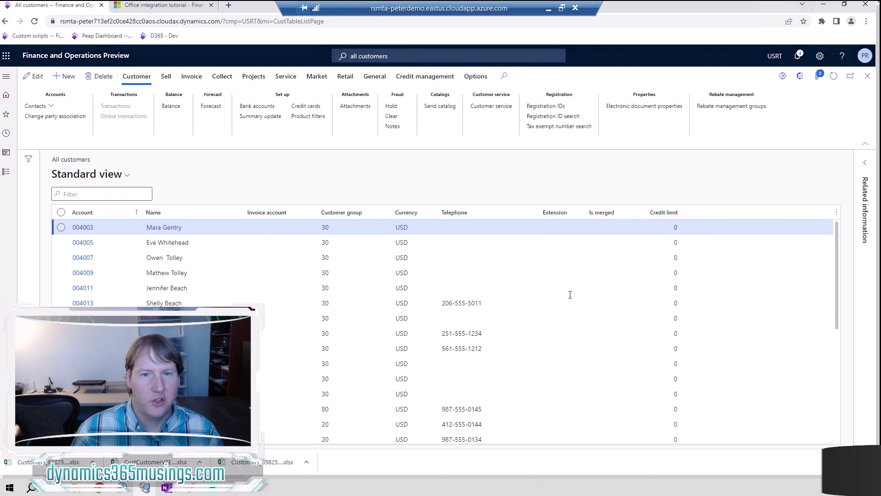
Insert the Created date and time field from the Customers table as a grid column, check its rows and dismiss the refresh notice.
right_click(567, 215)
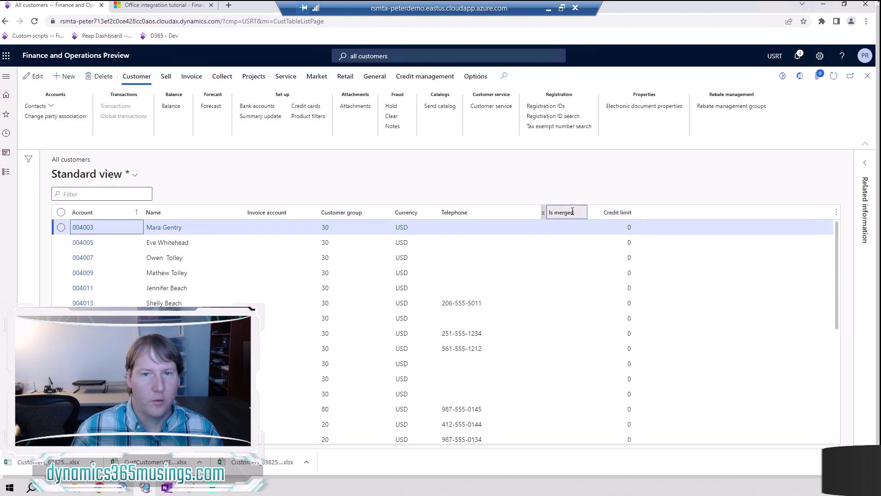
left_click(590, 261)
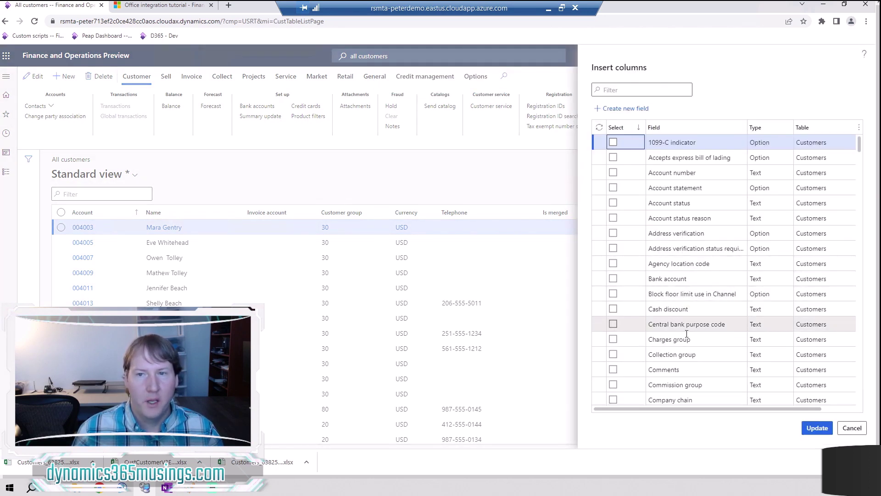
scroll(771, 202, "down", 2)
scroll(809, 160, "down", 15)
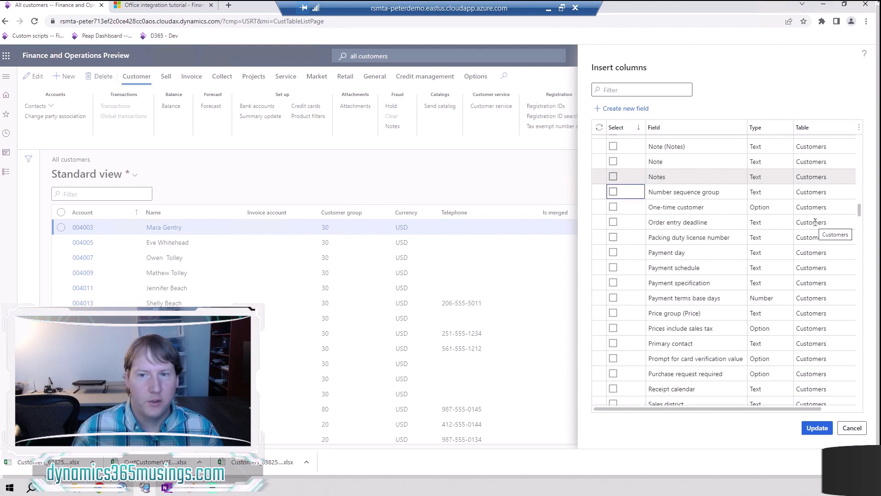
scroll(815, 222, "down", 12)
scroll(782, 300, "down", 2)
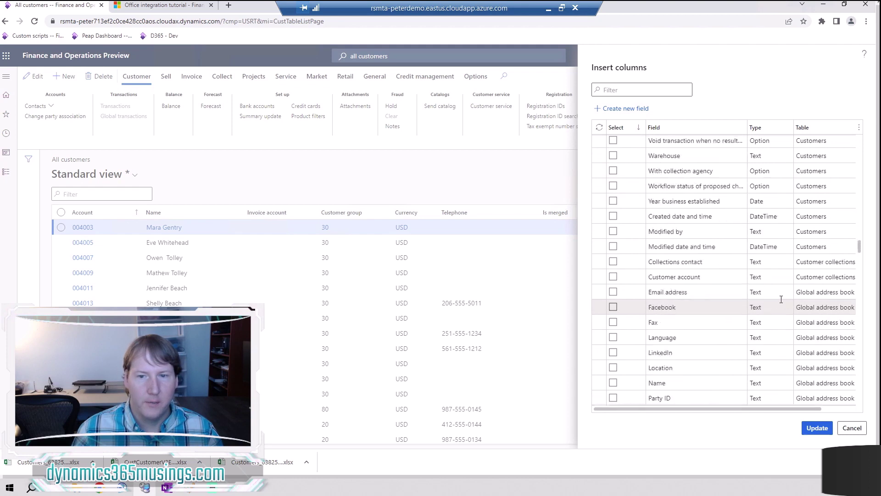
scroll(782, 301, "down", 2)
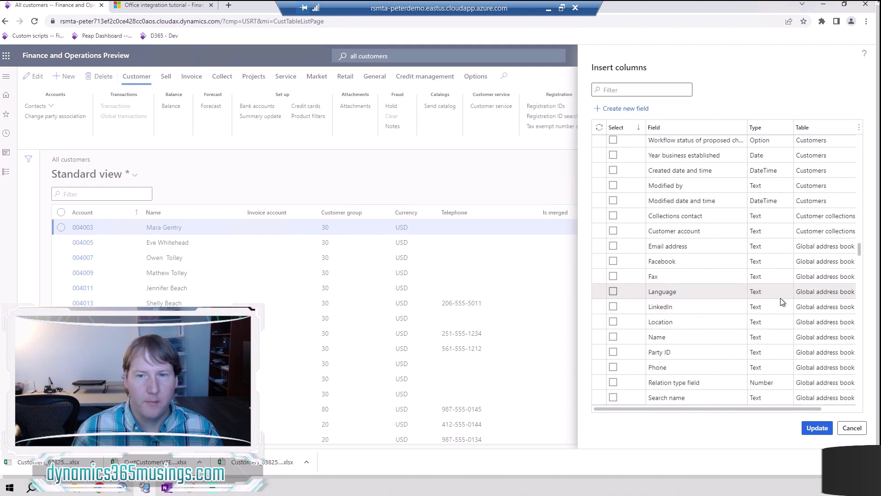
left_click(613, 170)
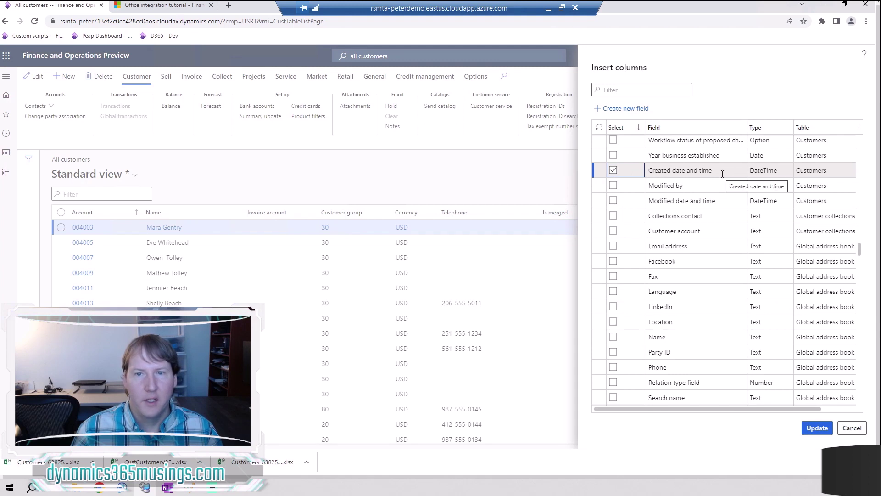
left_click(808, 431)
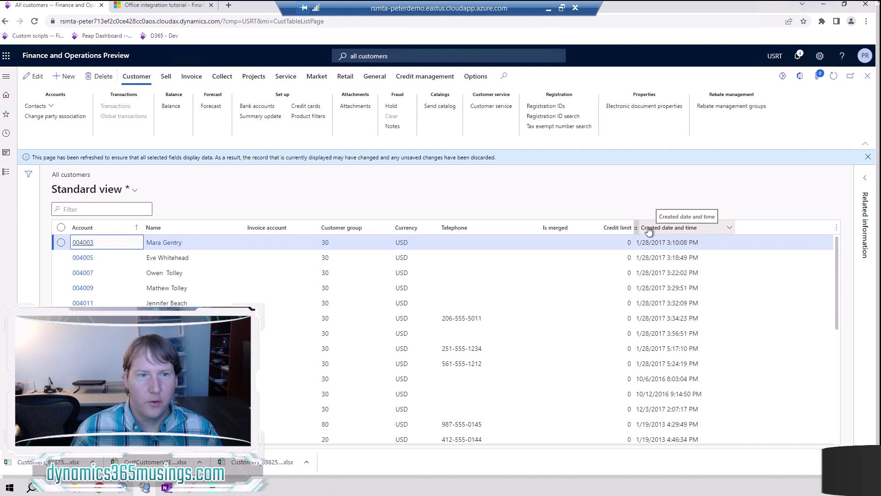
scroll(669, 356, "down", 10)
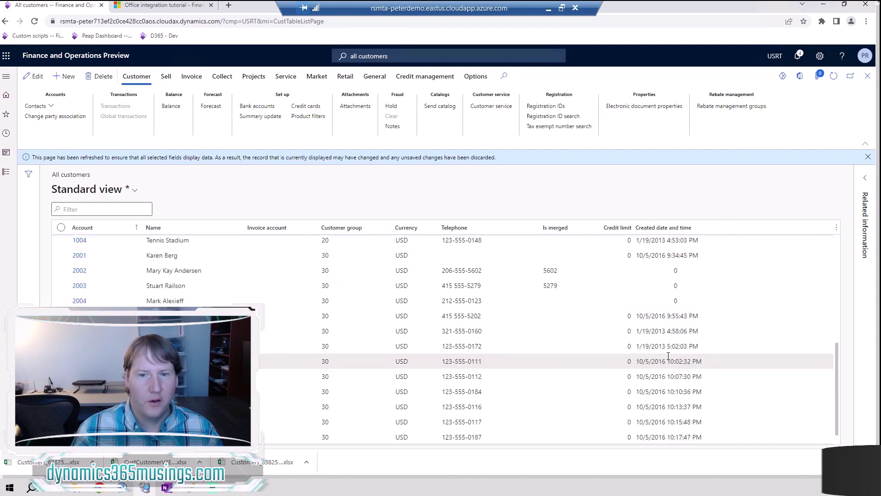
scroll(669, 356, "up", 10)
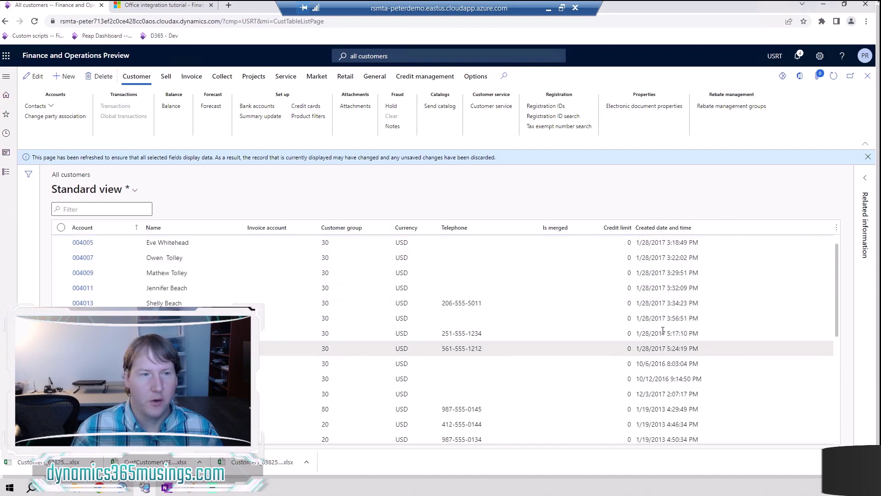
left_click(867, 157)
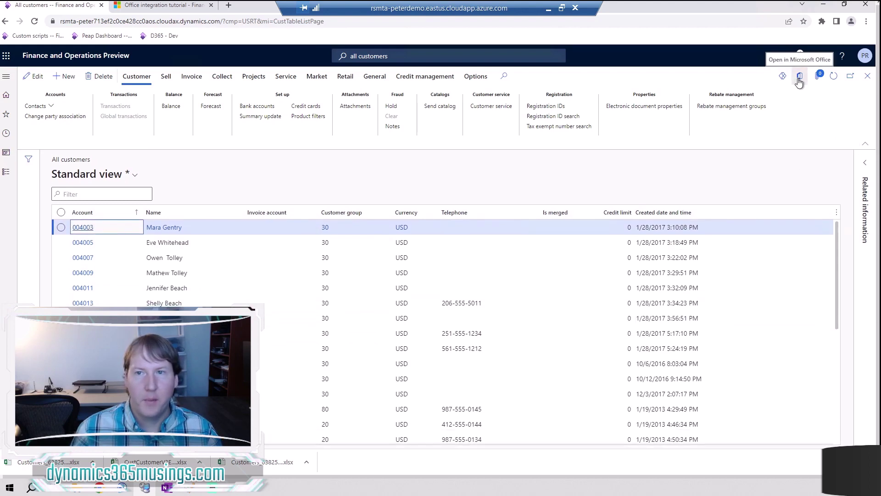
Export the modified Customers grid to Excel again and download the new file.
left_click(800, 78)
left_click(800, 78)
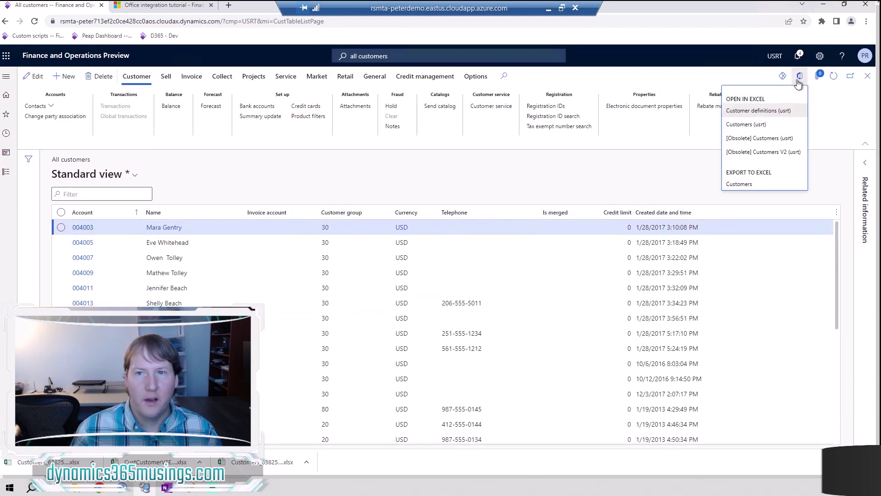
left_click(739, 185)
left_click(735, 107)
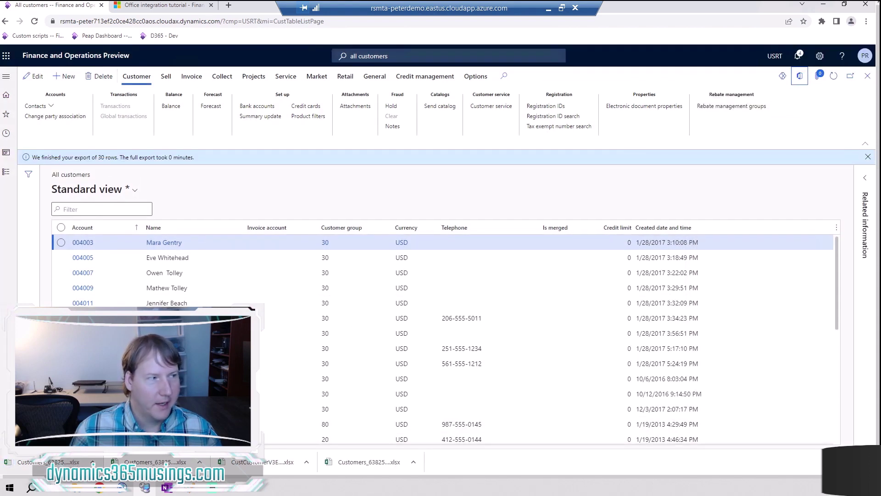
Open the newly exported Customers workbook in Excel, enable editing and maximise its window.
left_click(12, 465)
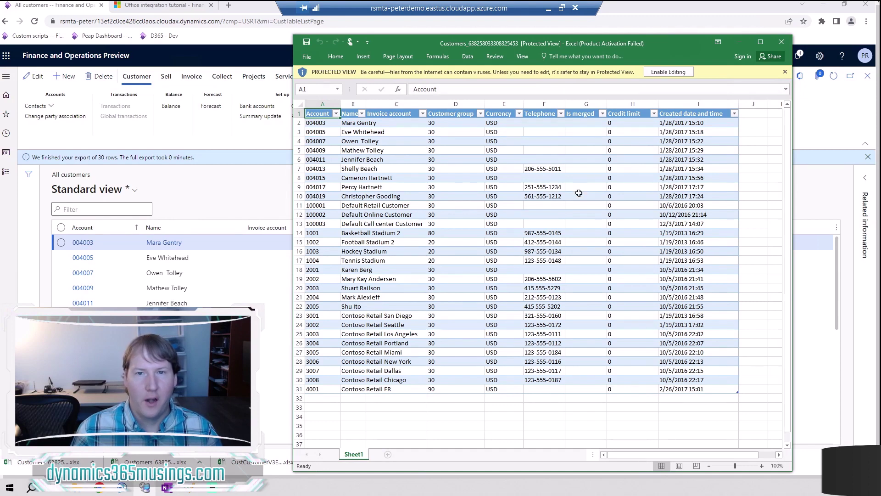
left_click(541, 102)
right_click(542, 103)
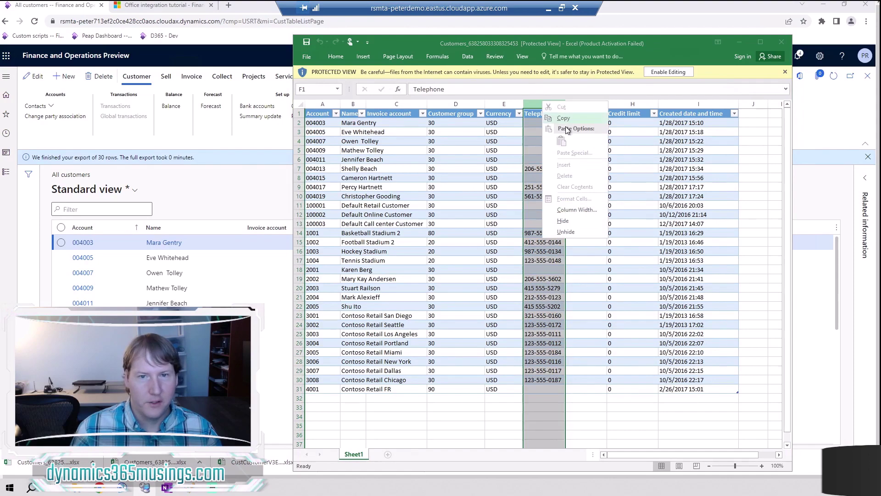
left_click(656, 73)
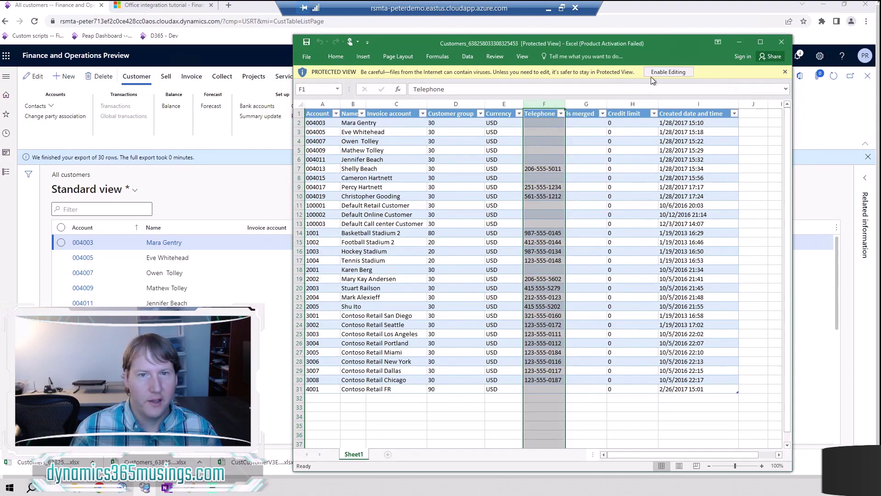
left_click(681, 72)
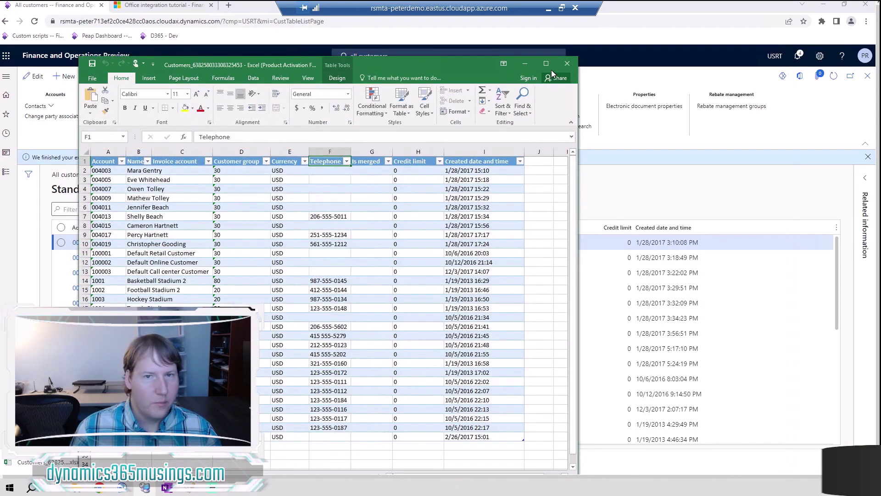
left_click(545, 64)
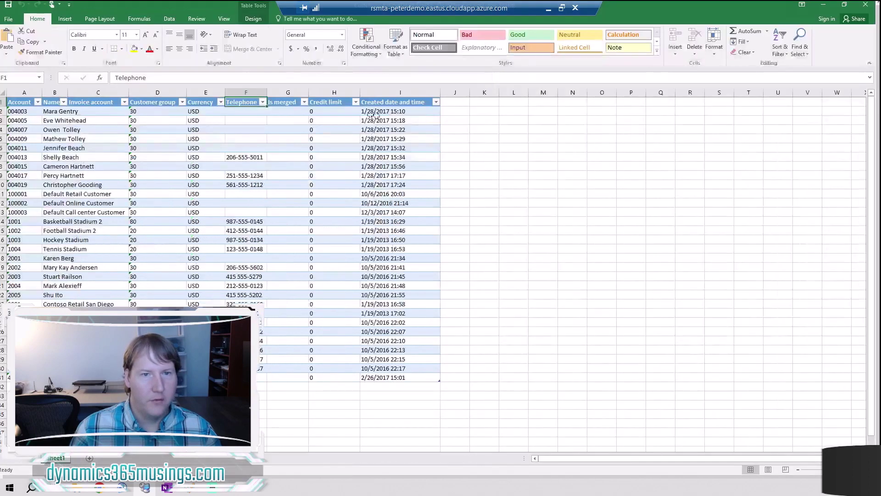
Delete the entire Telephone column from the exported customer sheet and deselect it.
right_click(242, 90)
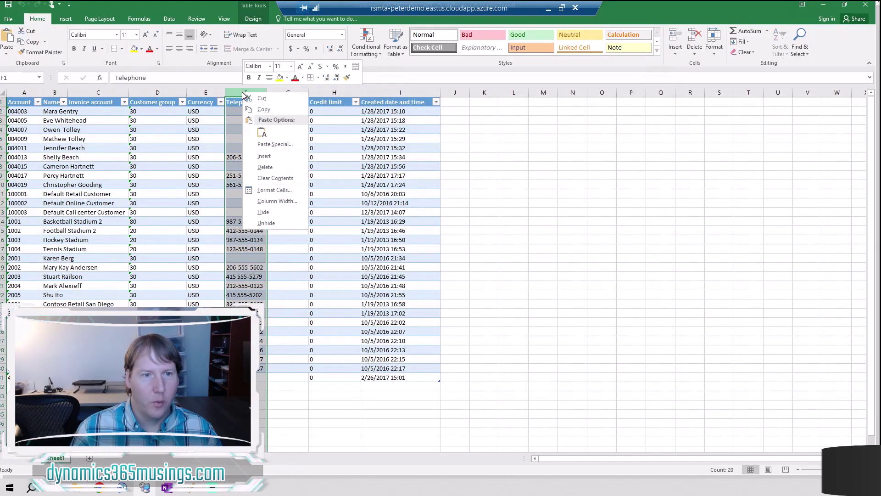
left_click(272, 167)
left_click(477, 191)
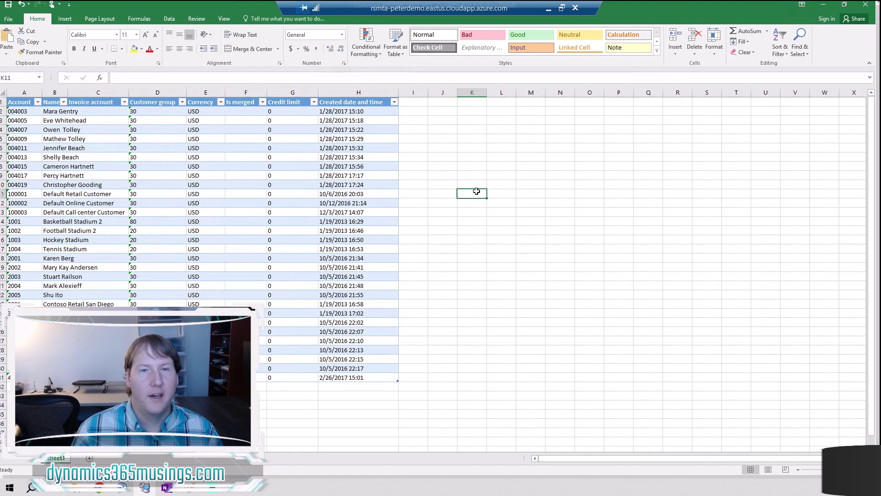